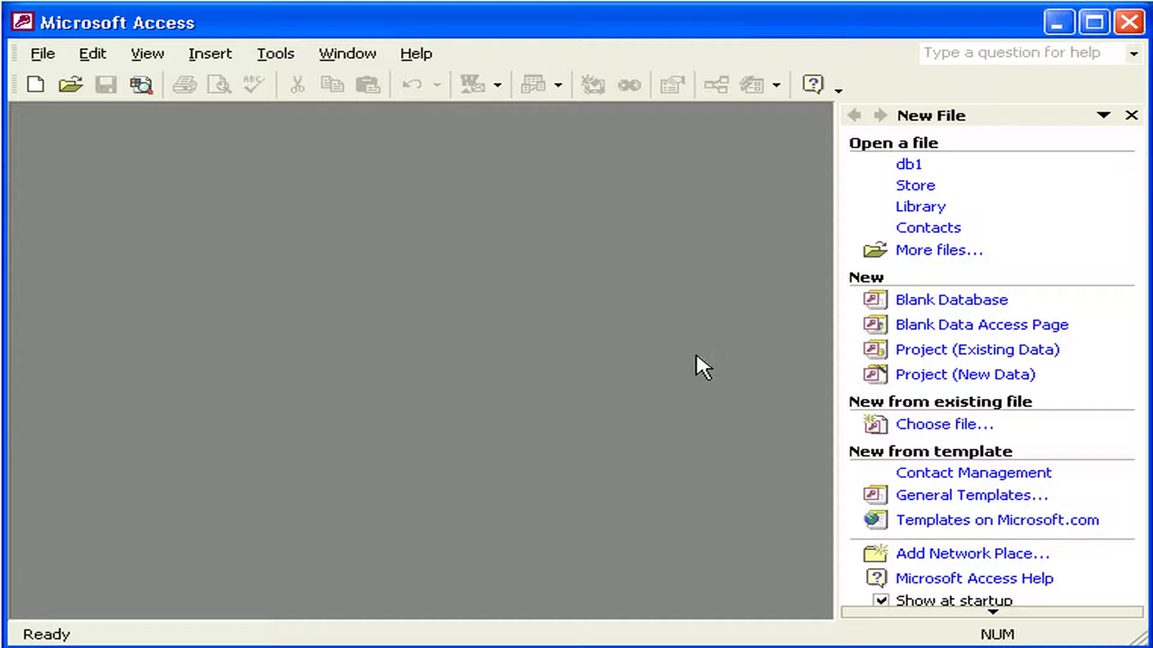
# Open the General Templates collection from the New File task pane.
pyautogui.click(942, 498)
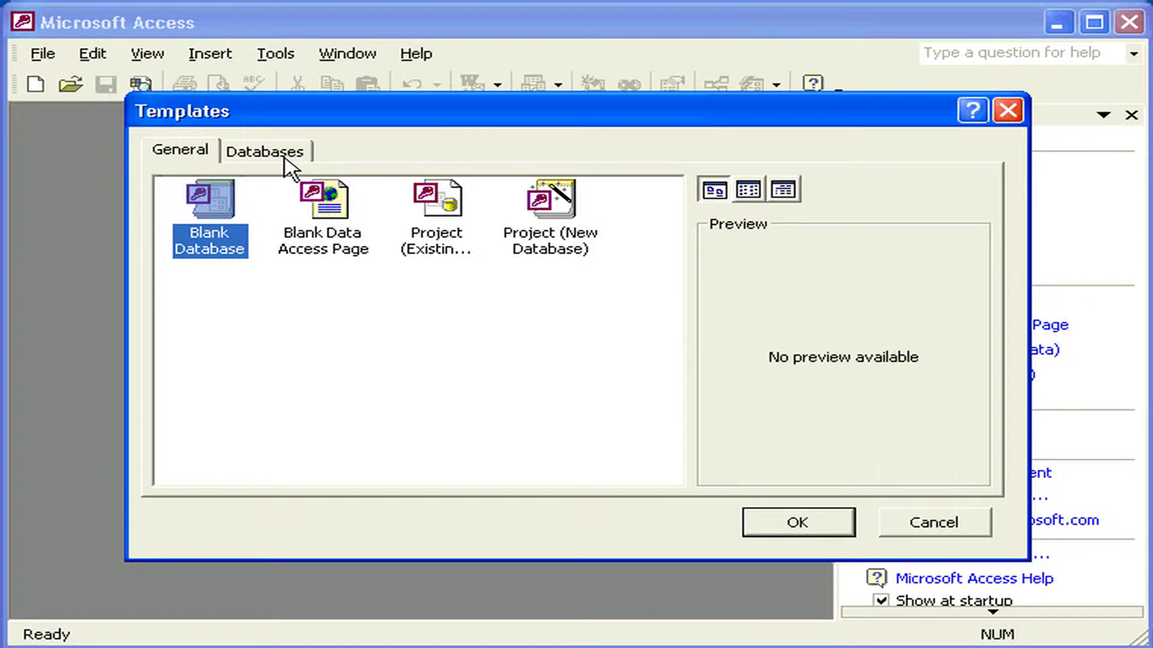
# Start a new database from the Contact Management template in Databases, after previewing Ledger.
pyautogui.click(284, 159)
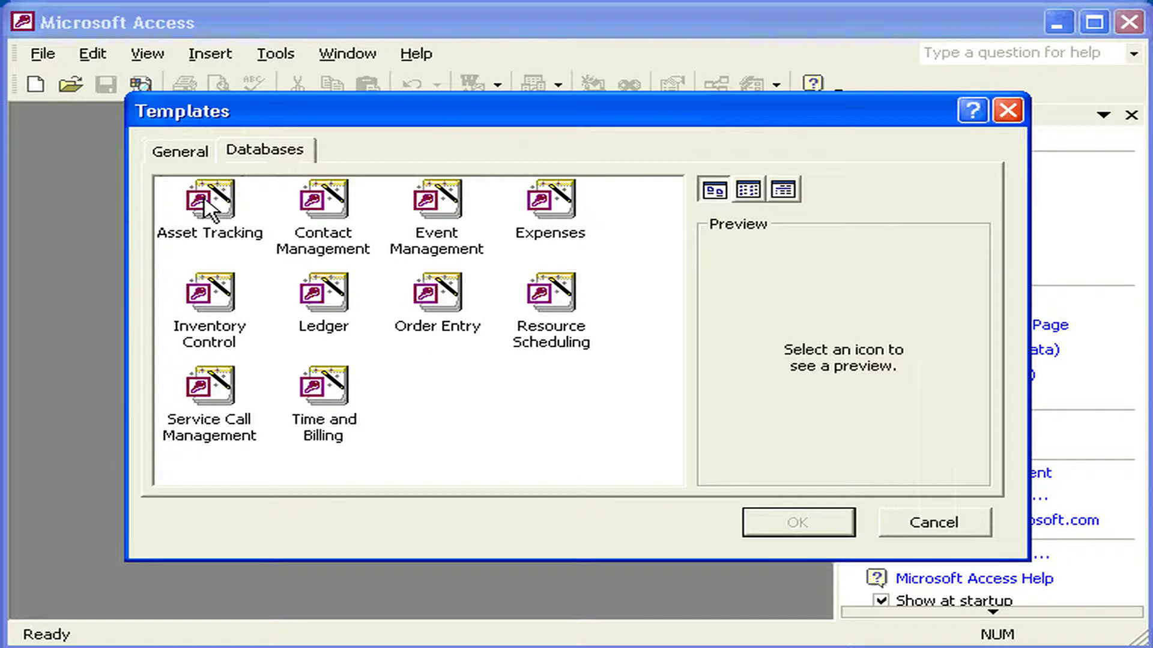
pyautogui.click(326, 310)
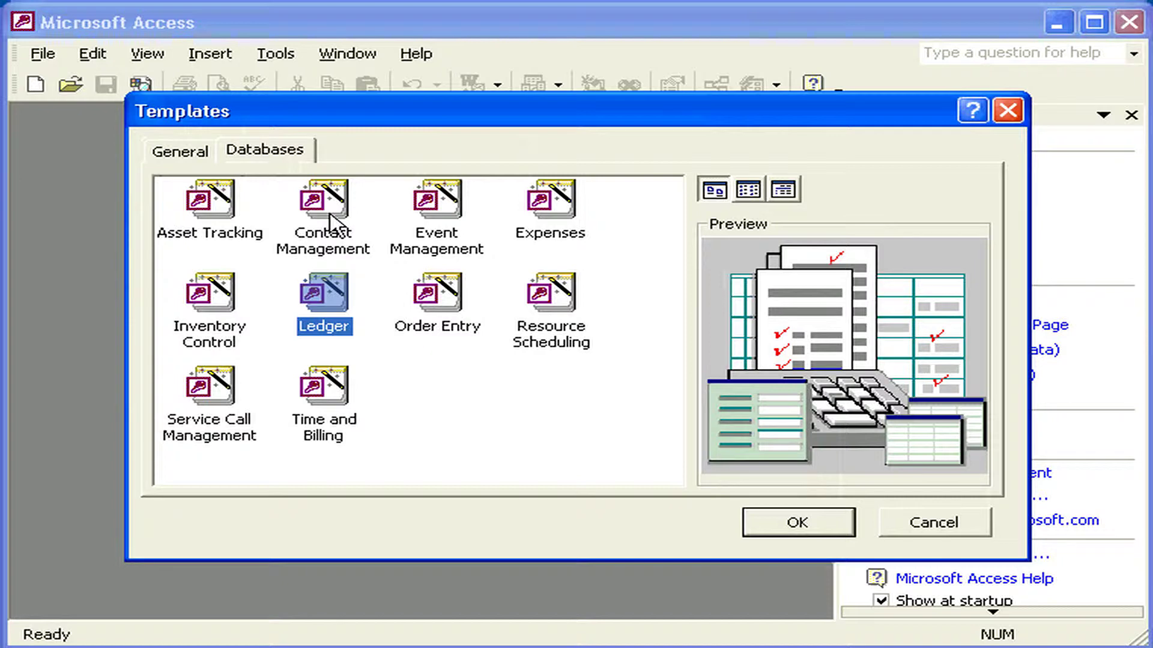
pyautogui.click(331, 221)
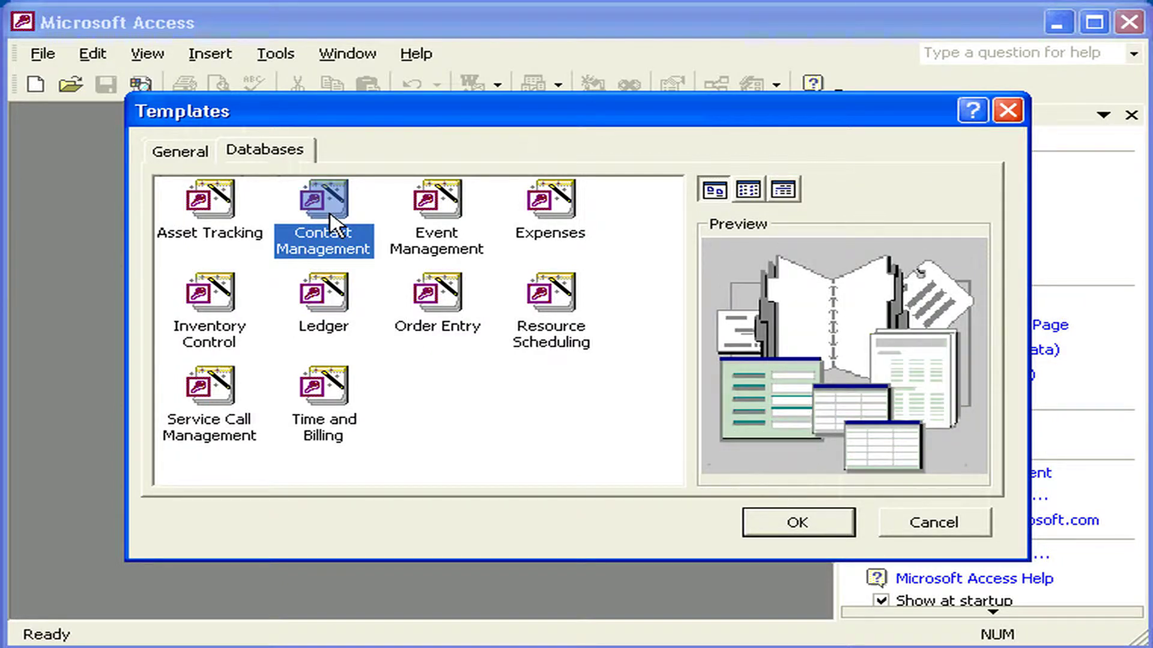
pyautogui.click(788, 524)
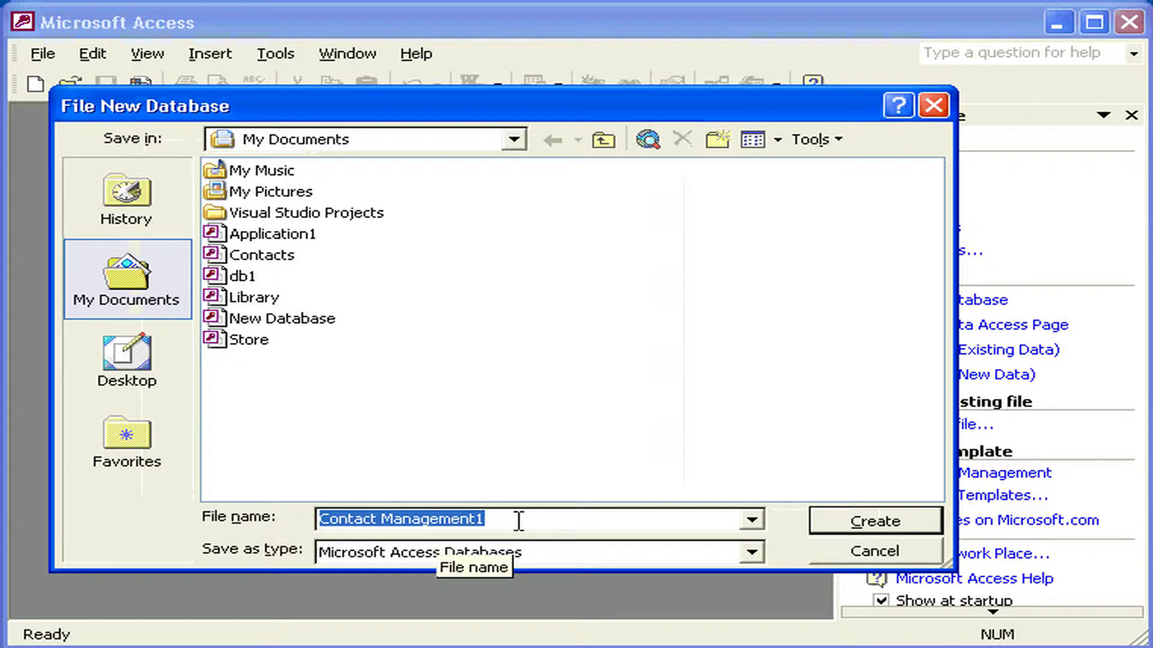
# Create the database file 'My Contact Database' on Local Disk (F:).
pyautogui.write('My Contact ')
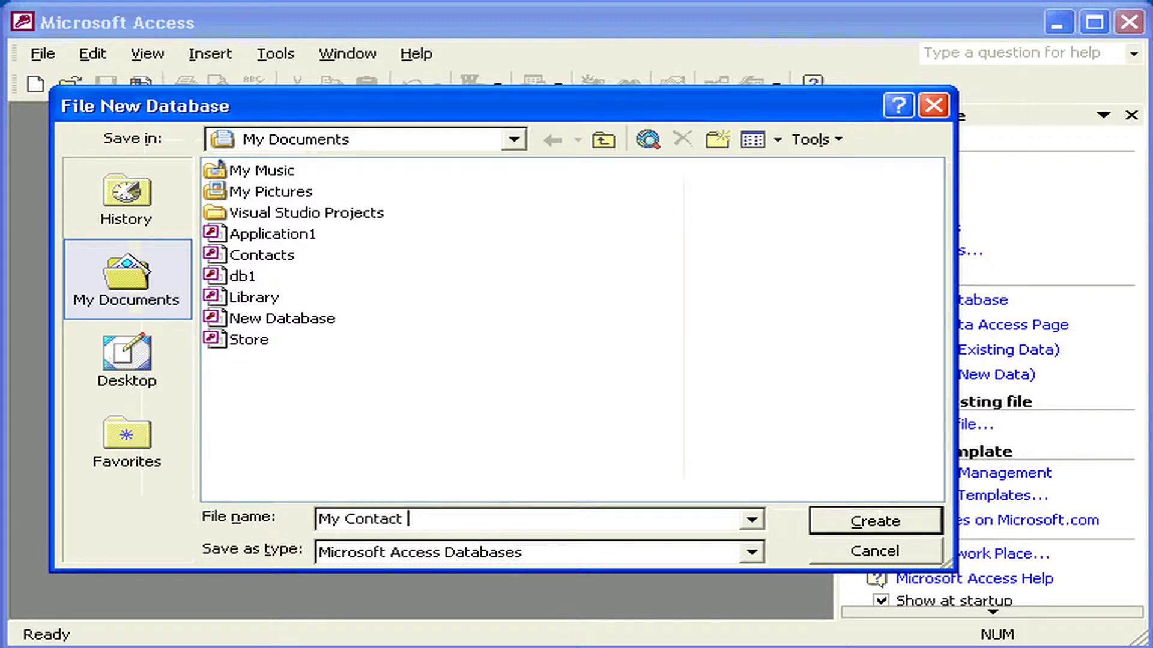
pyautogui.write('Database')
pyautogui.click(514, 140)
pyautogui.click(401, 345)
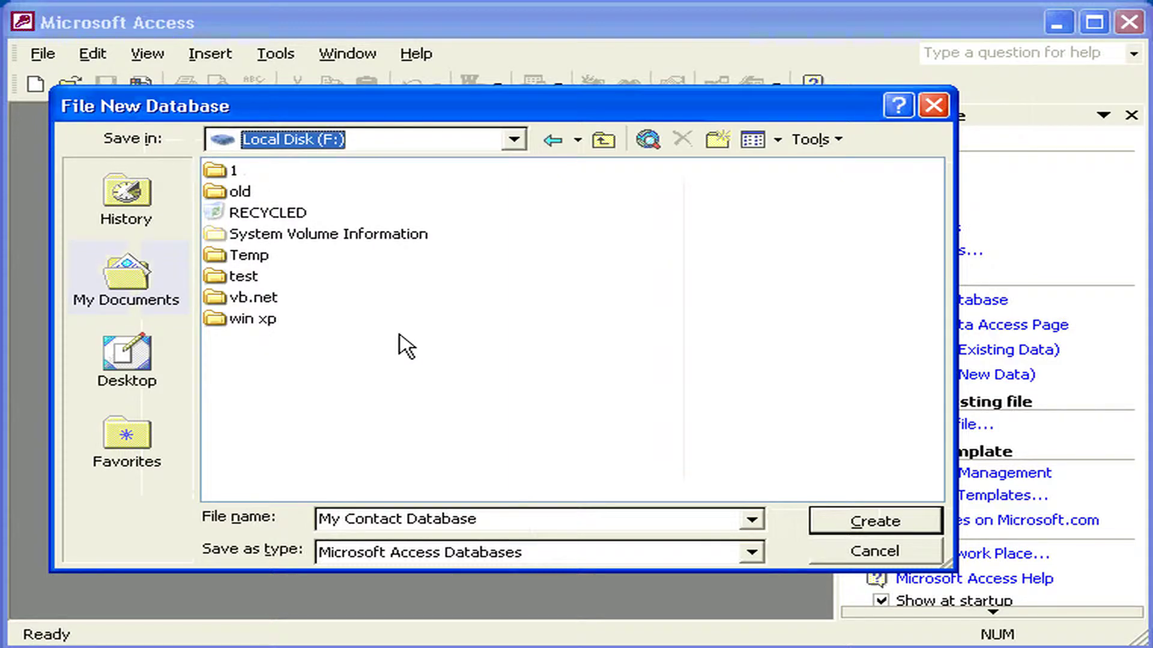
pyautogui.click(862, 526)
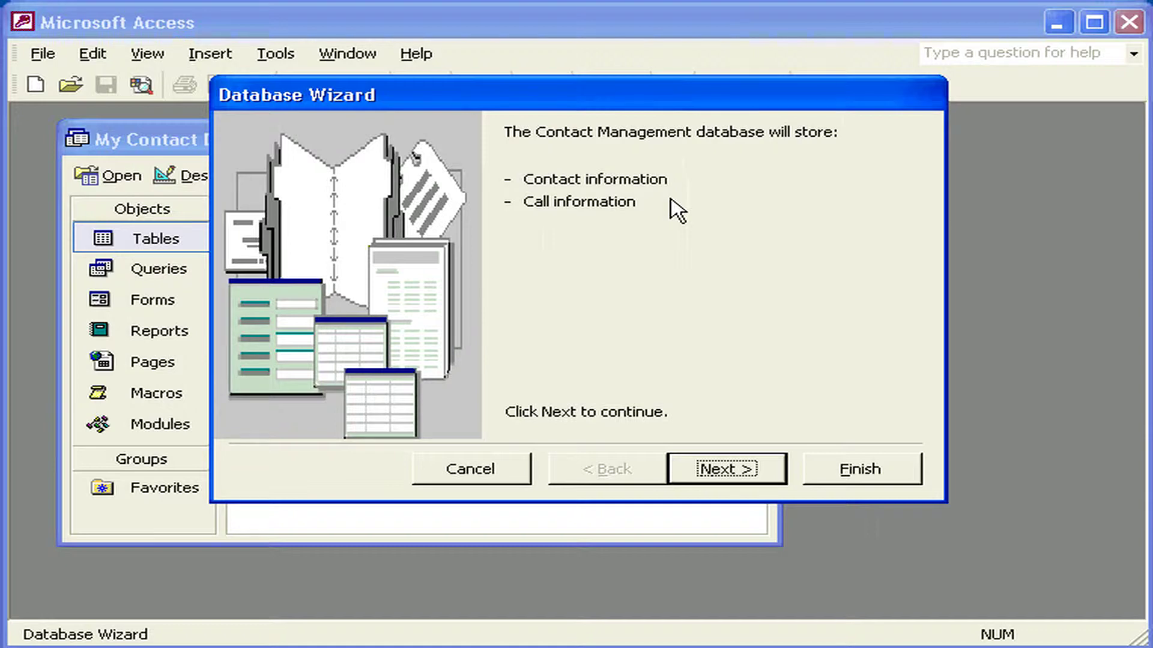
# Add the optional Children Names field to Contact information, after reviewing Call information's fields.
pyautogui.click(704, 471)
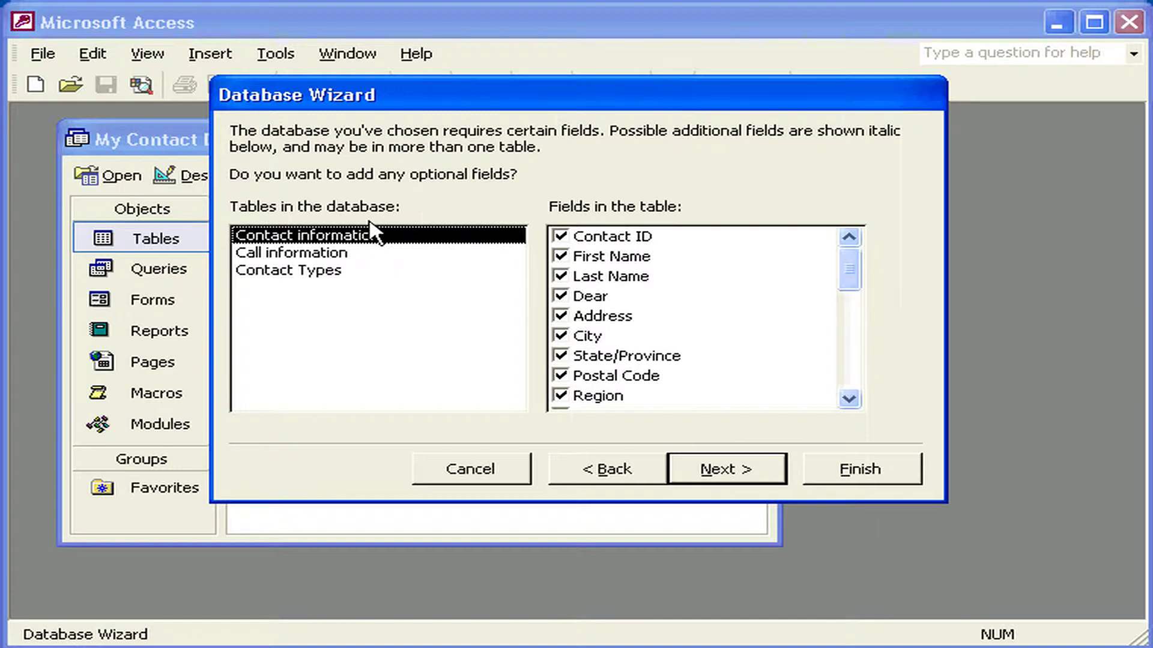
pyautogui.click(378, 252)
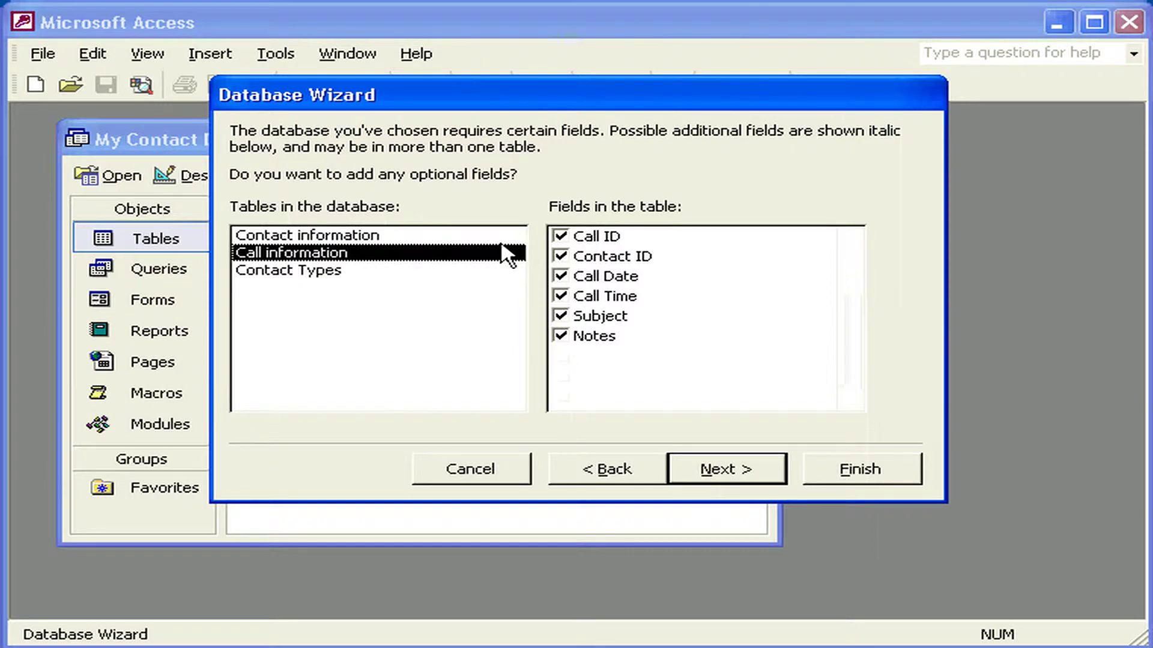
pyautogui.click(367, 237)
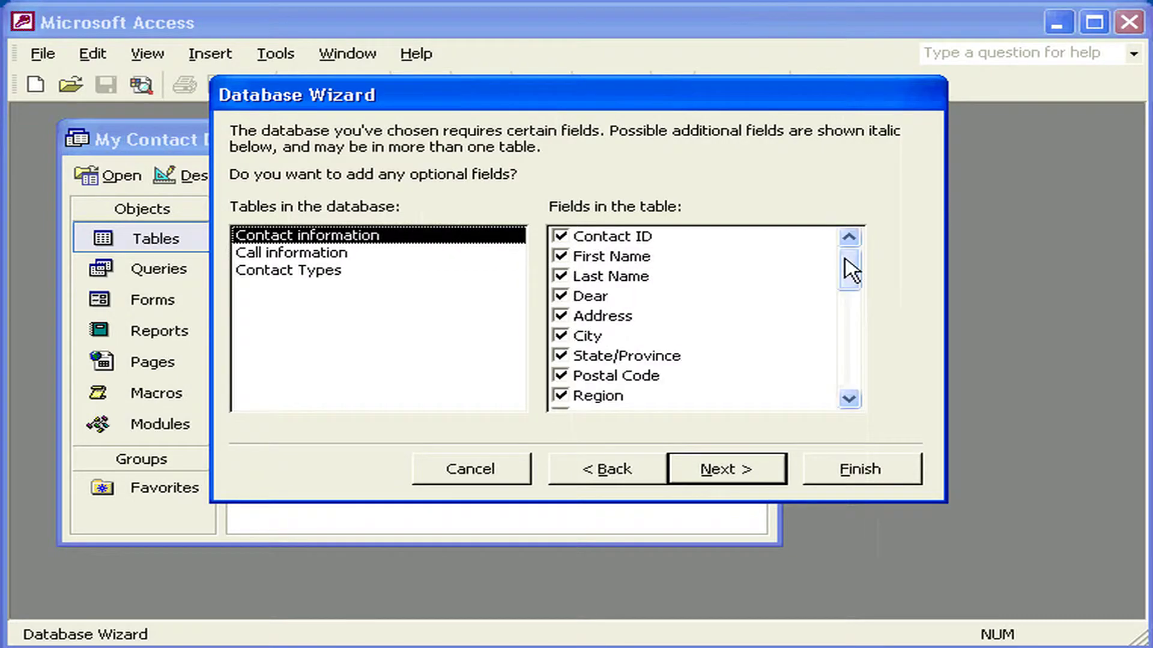
pyautogui.moveTo(851, 270); pyautogui.dragTo(842, 378)
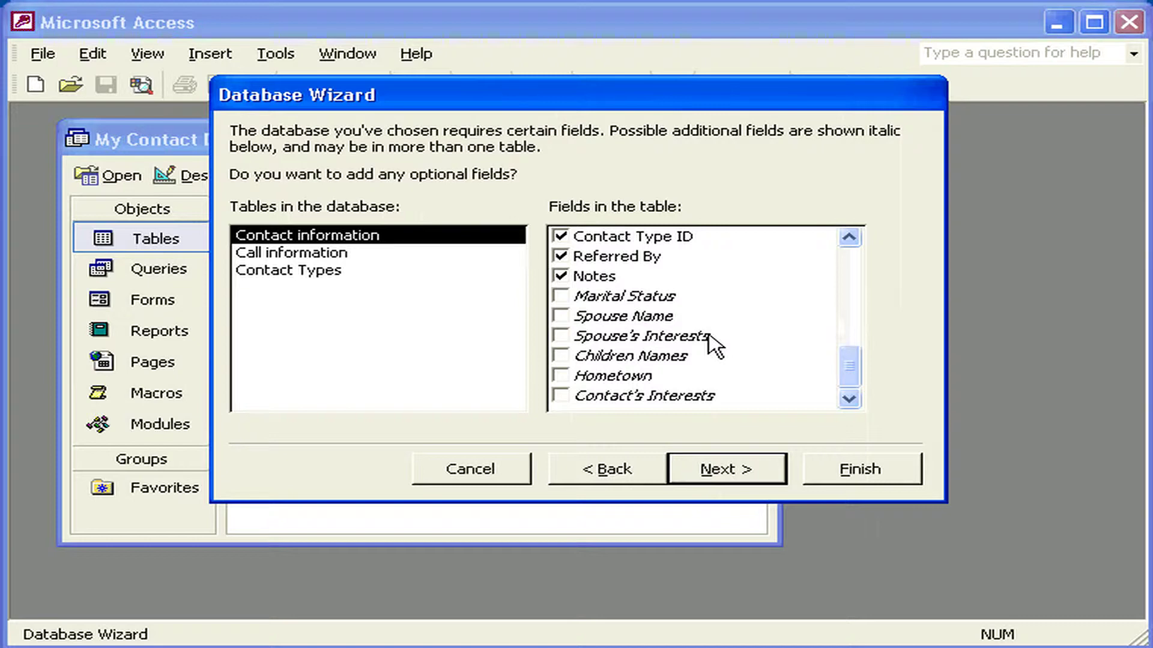
pyautogui.click(562, 356)
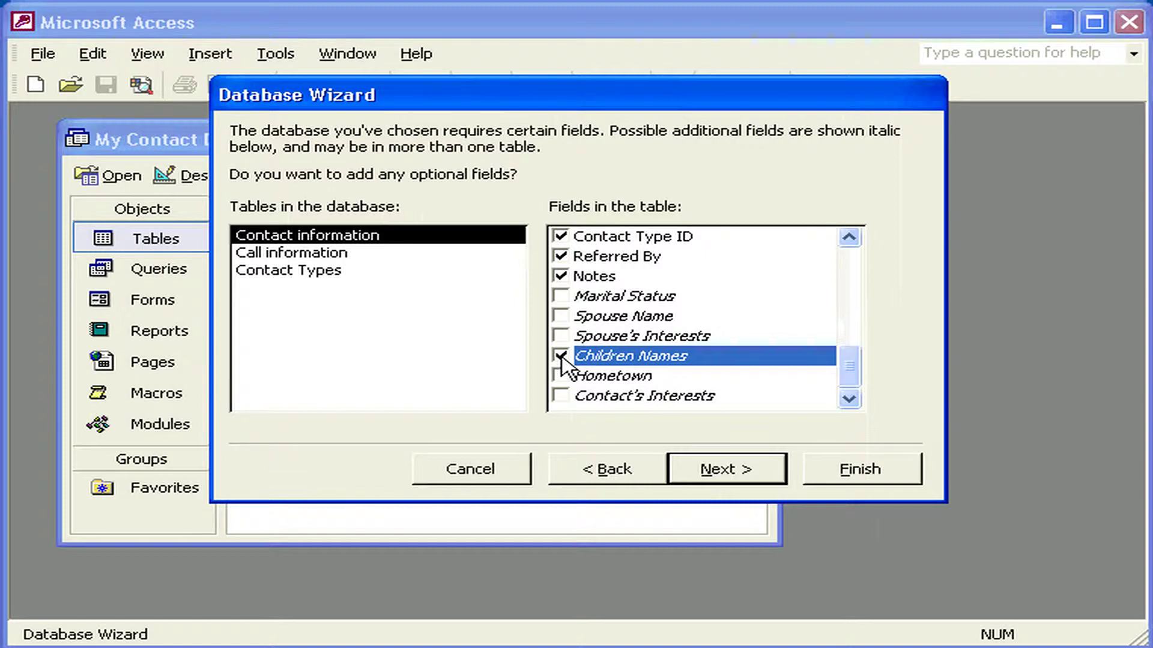
pyautogui.click(702, 468)
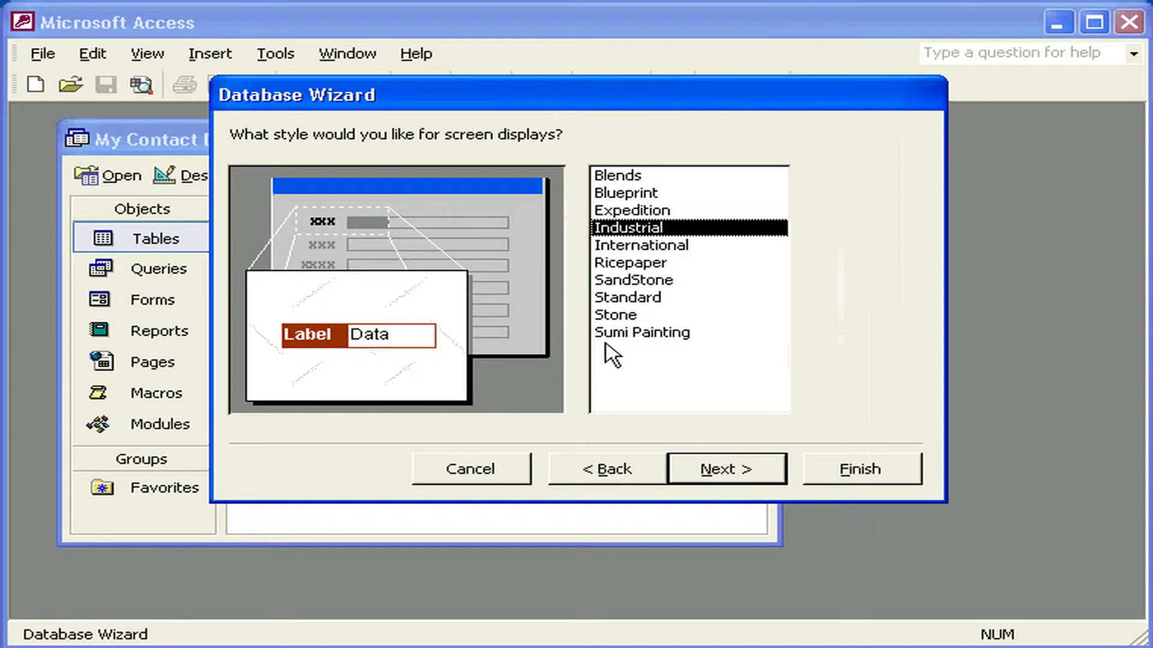
# Choose International as the screen display style, after previewing Stone.
pyautogui.click(624, 317)
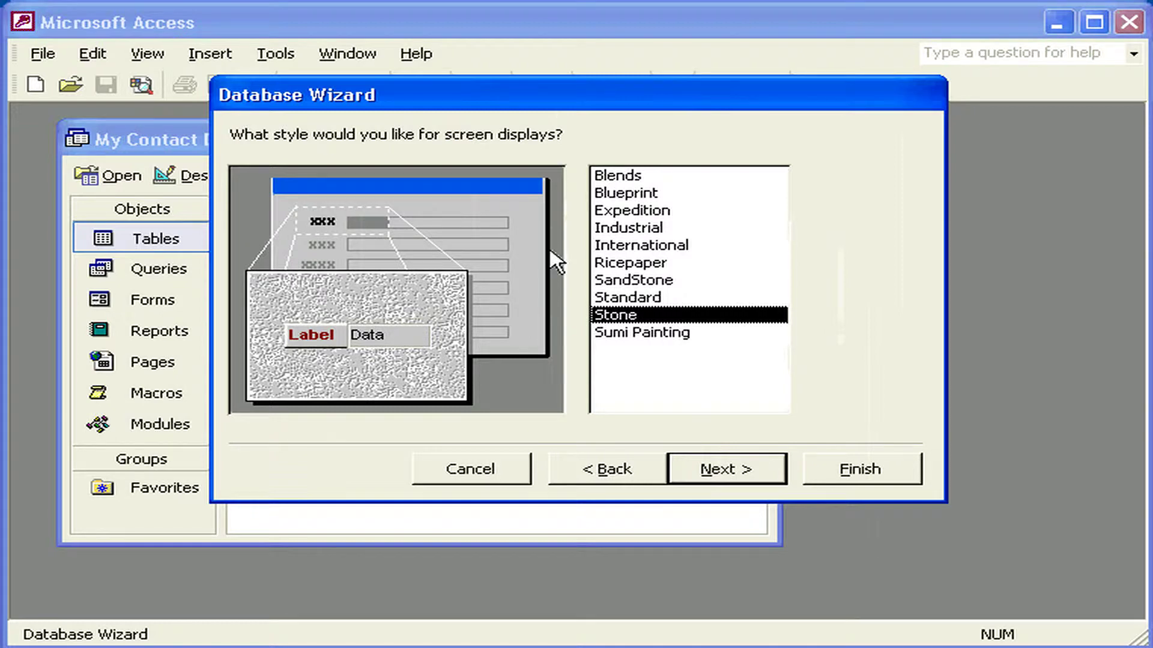
pyautogui.click(638, 246)
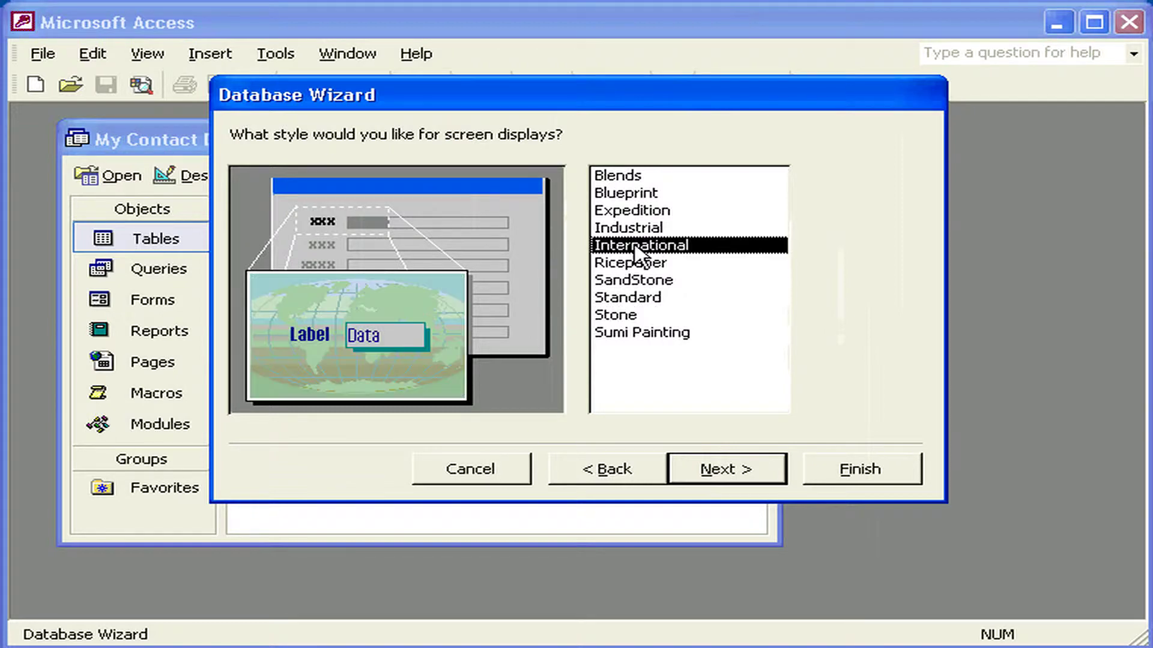
pyautogui.click(712, 469)
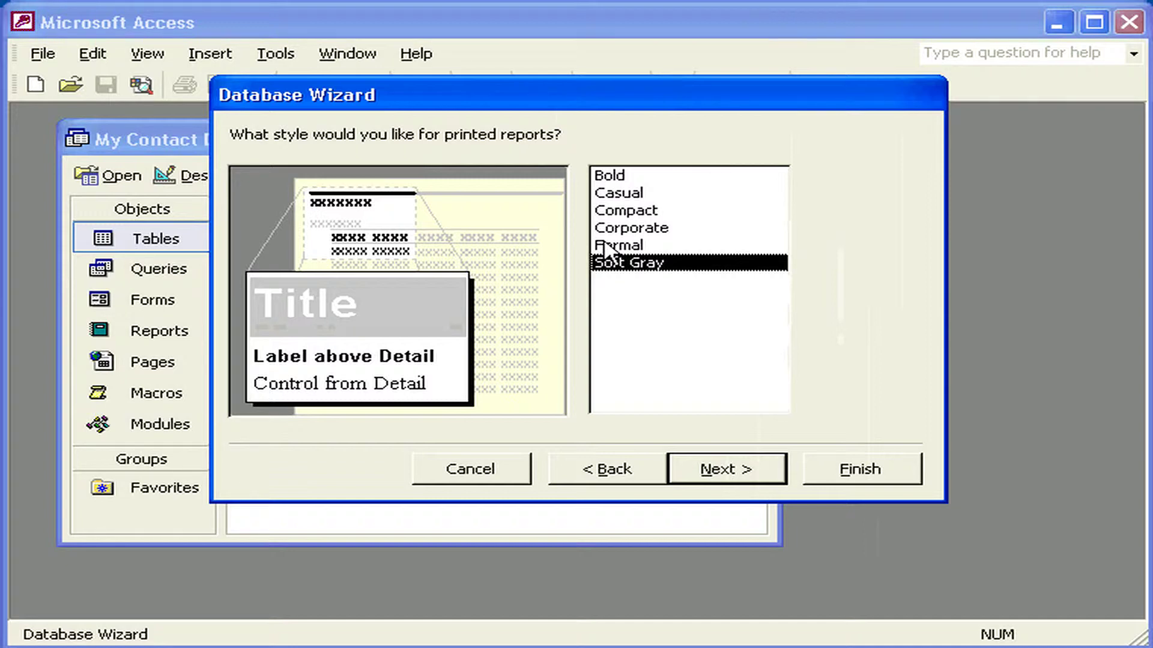
# Pick Compact instead of Soft Gray for printed reports.
pyautogui.click(619, 210)
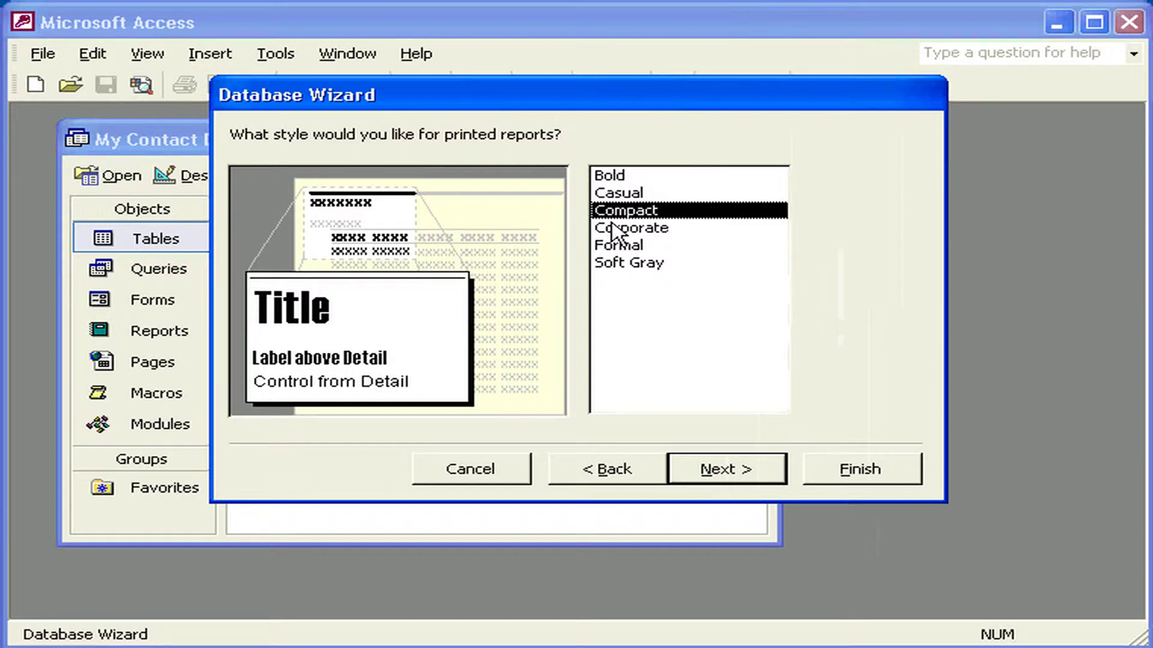
pyautogui.click(708, 463)
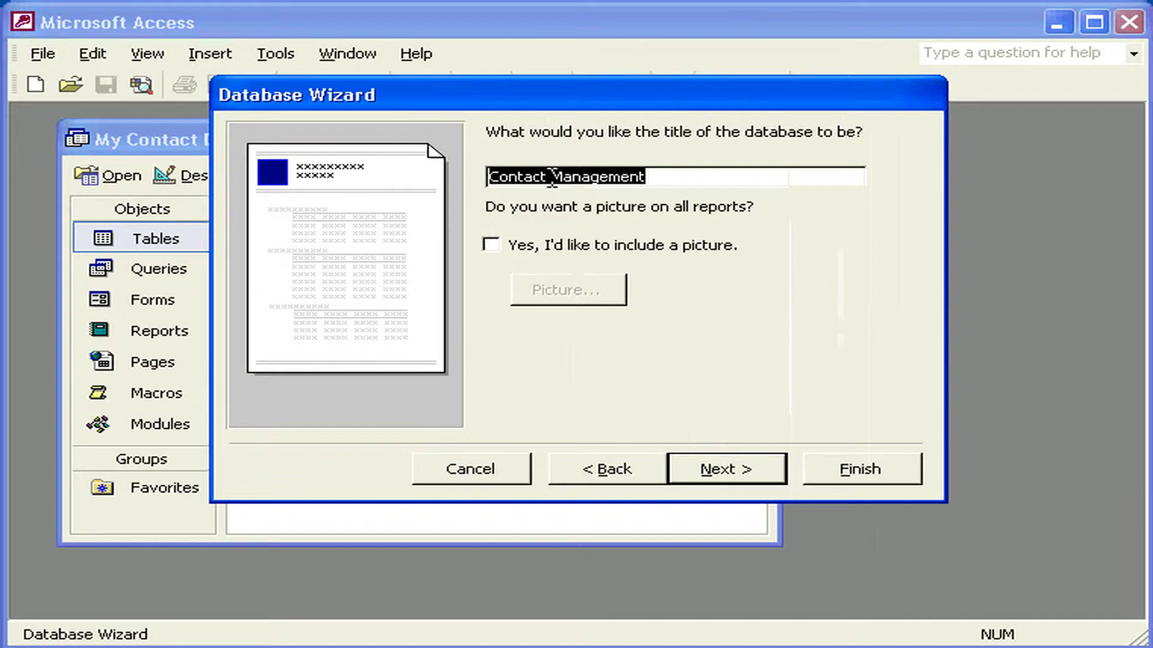
# Replace 'Management' with 'Information' so the title reads Contact Information.
pyautogui.moveTo(552, 179); pyautogui.dragTo(683, 180)
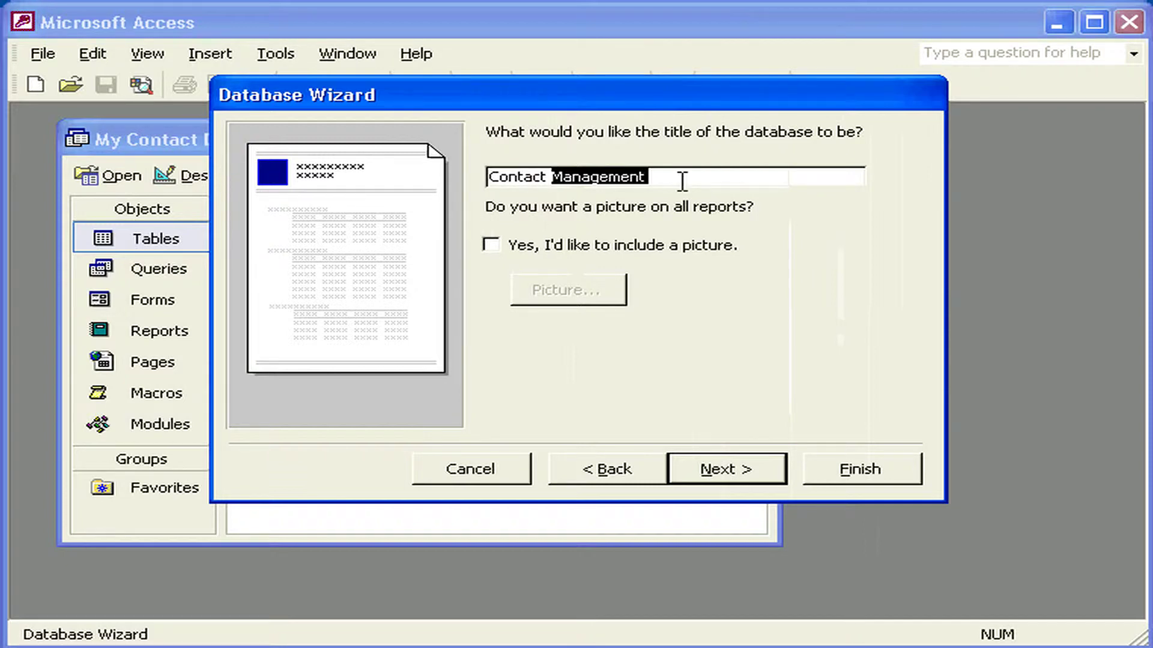
pyautogui.write('In')
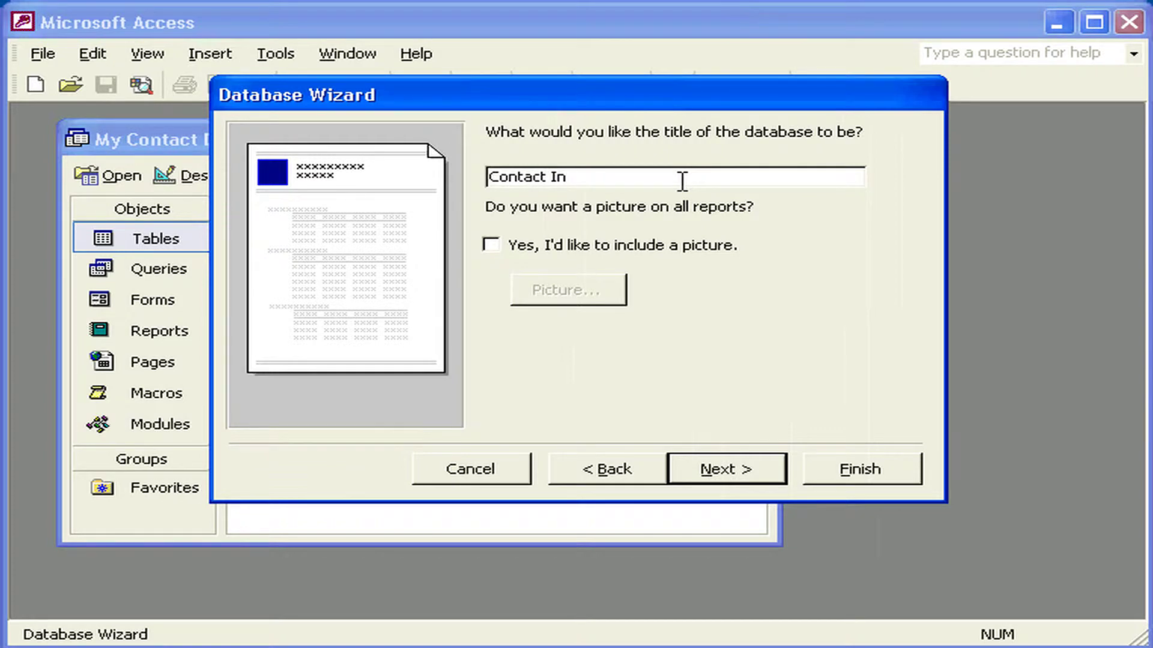
pyautogui.write('formation')
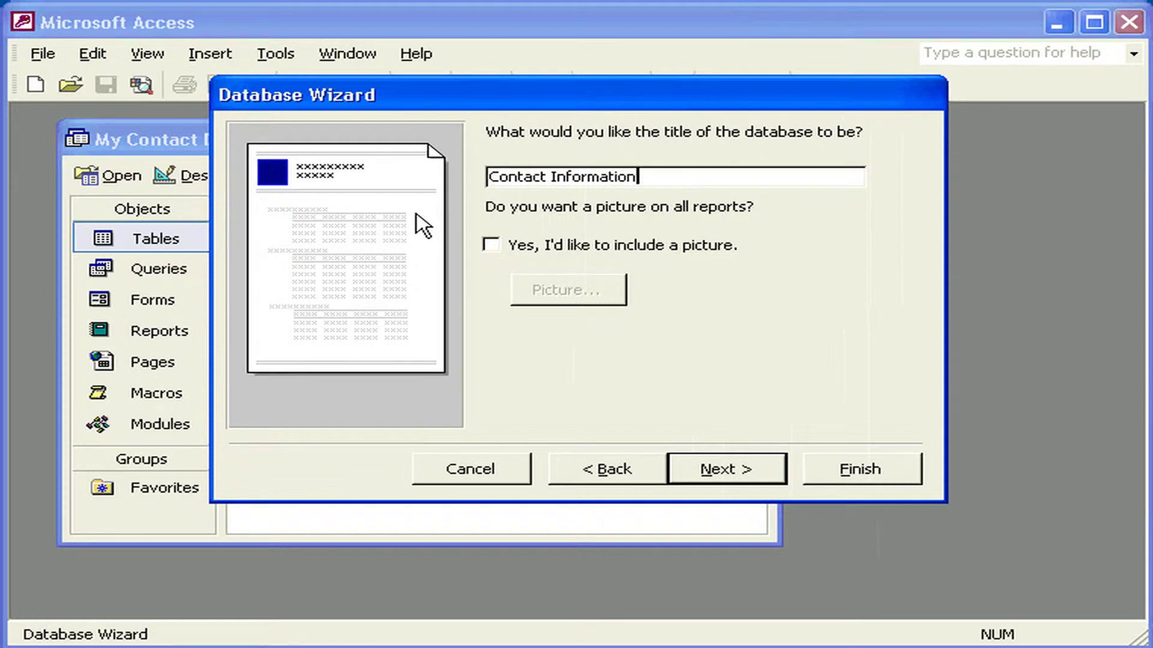
# Include the LOGO-1 picture from My Documents on all reports.
pyautogui.click(491, 245)
pyautogui.click(567, 290)
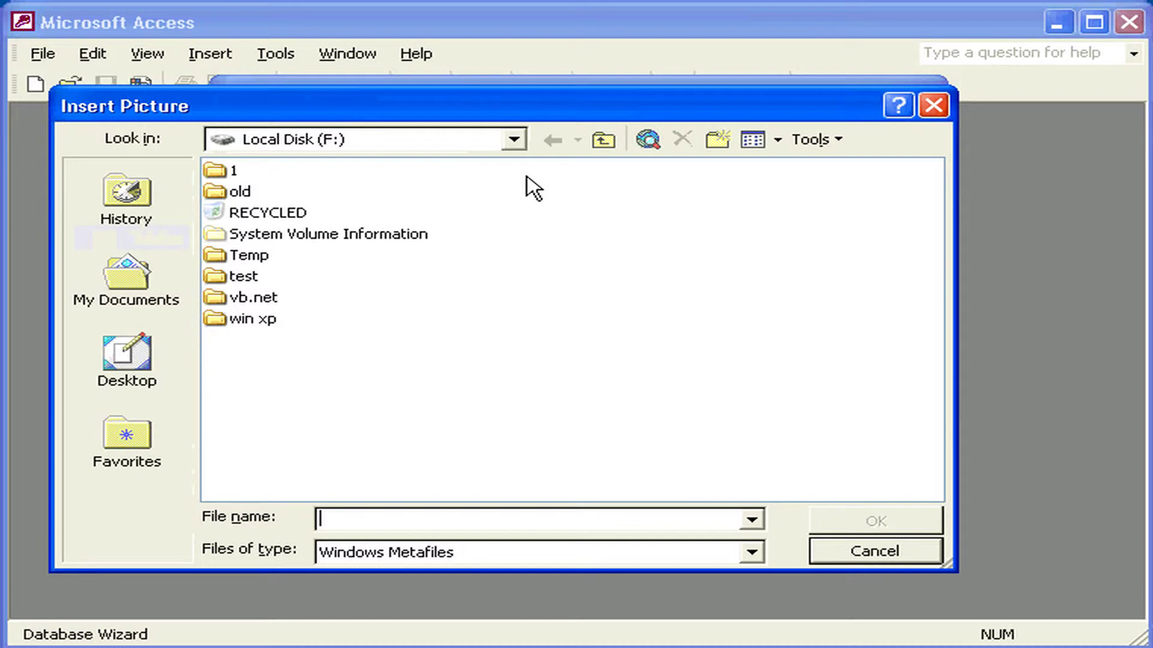
pyautogui.click(513, 139)
pyautogui.hotkey('alt', '2')
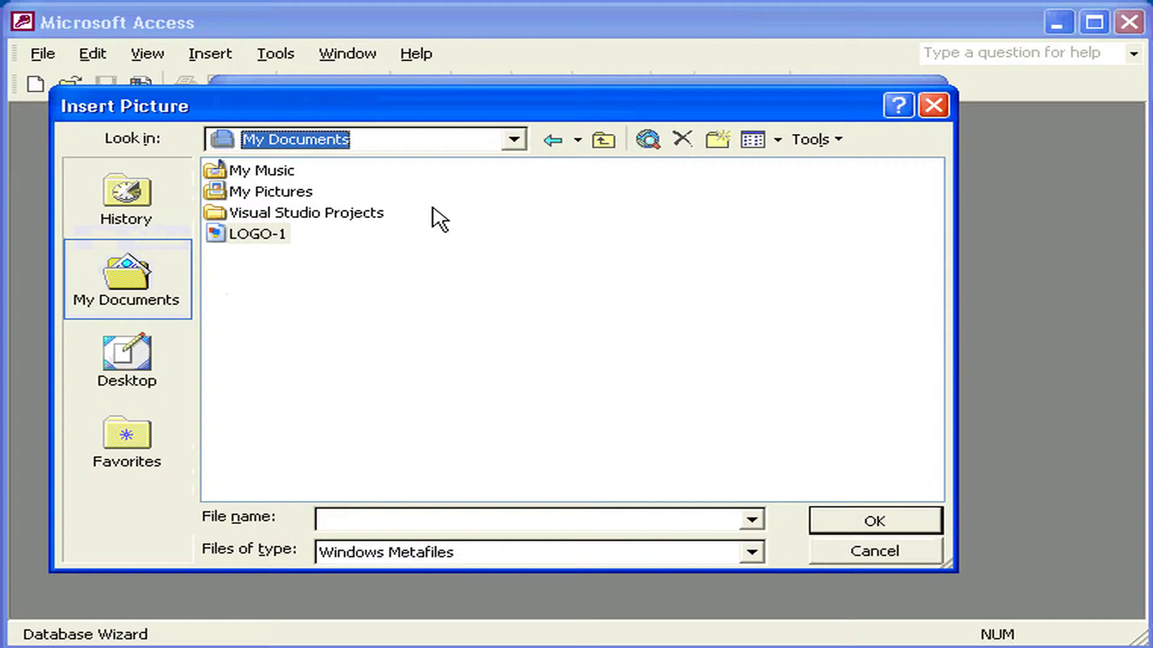
pyautogui.press('Tab')
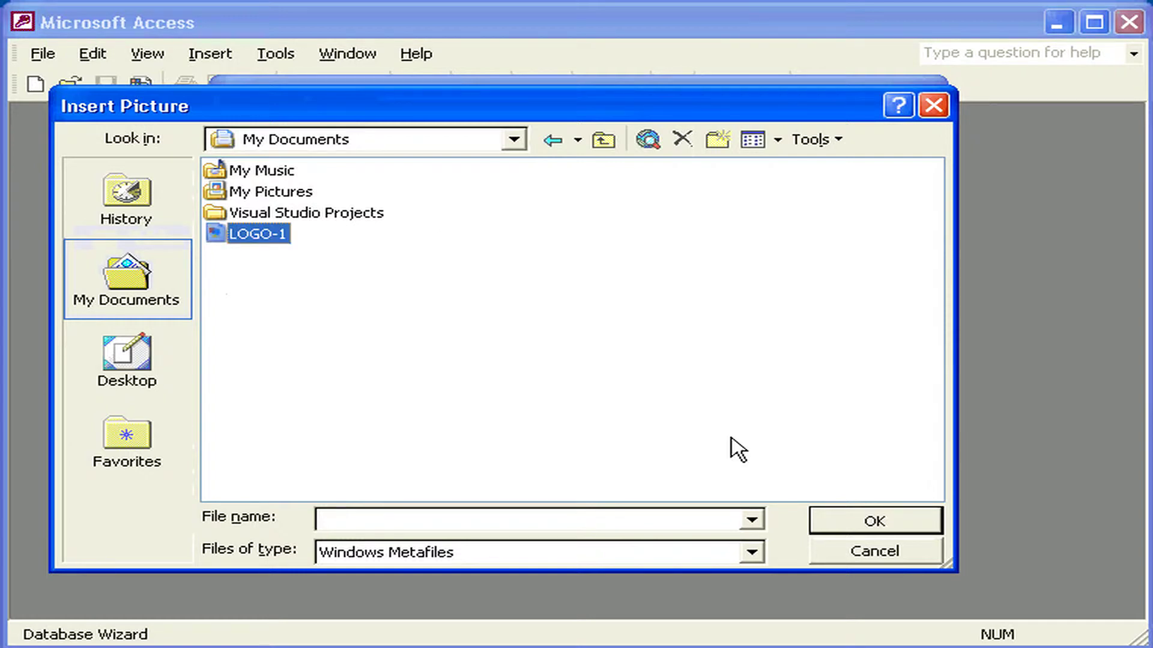
pyautogui.press('Return')
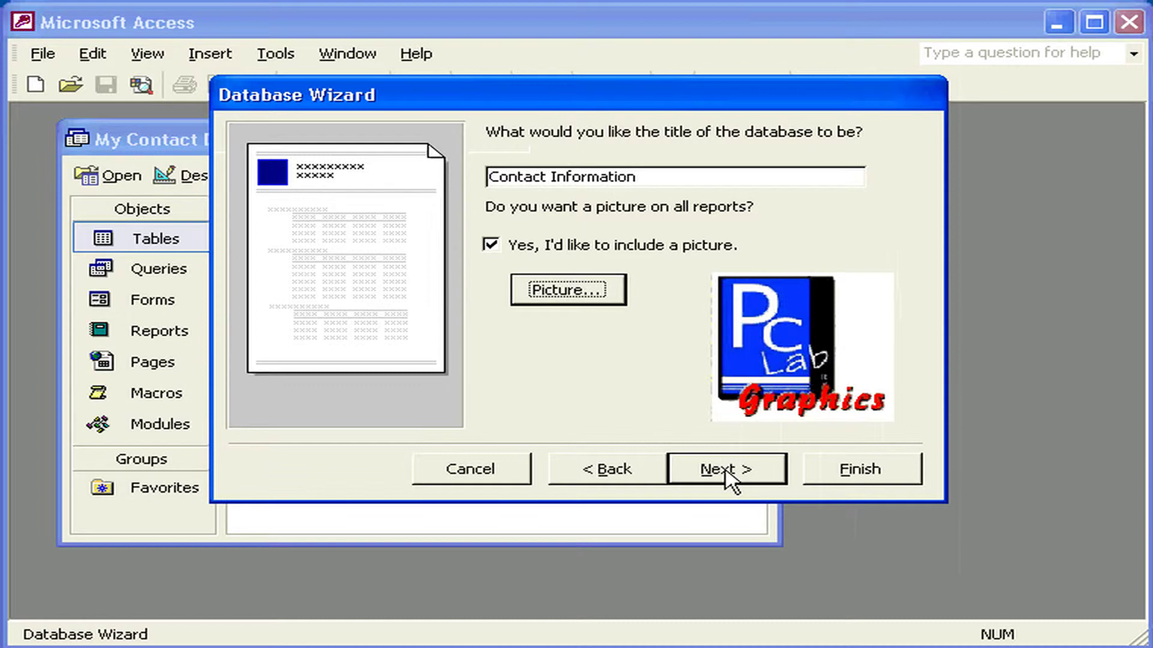
# Advance to the final wizard page, keeping the database set to start after building.
pyautogui.click(728, 471)
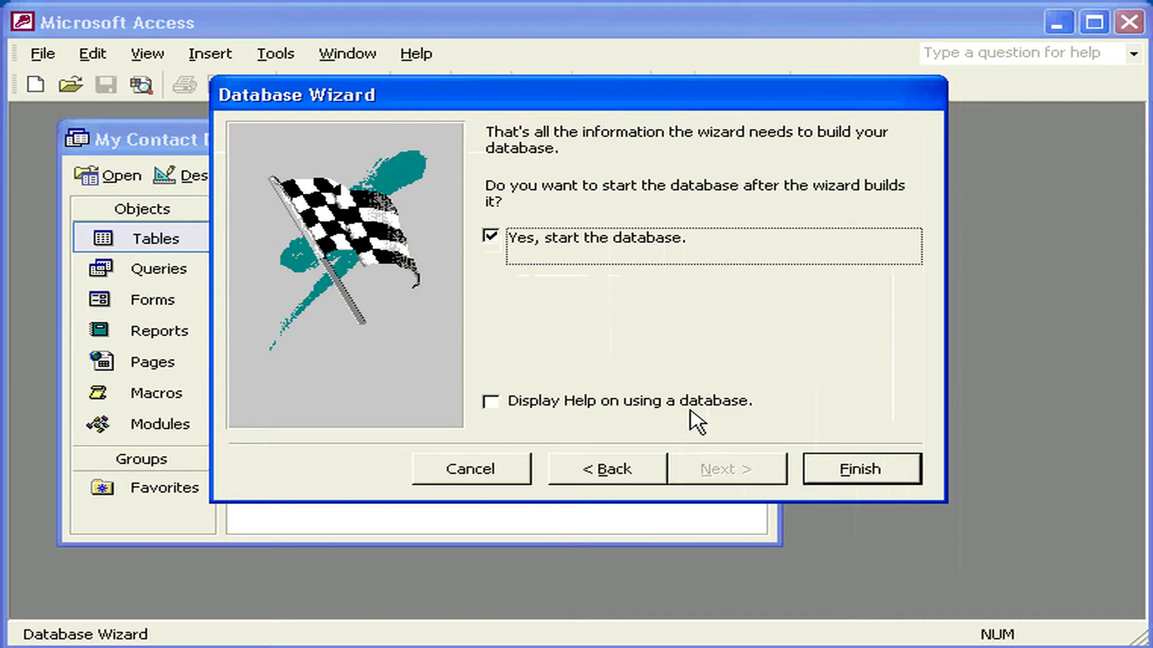
# Finish the wizard to build the database and open the Contact Information Main Switchboard.
pyautogui.click(832, 467)
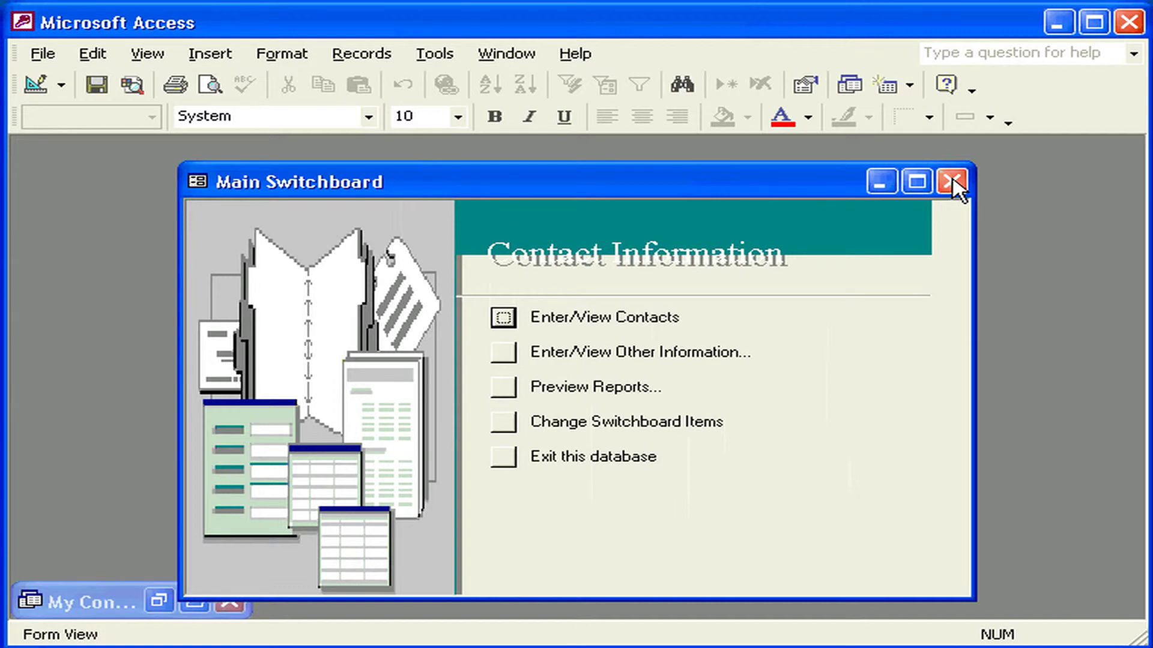
# Close the Main Switchboard and maximize the My Contact Database window to list its tables.
pyautogui.click(952, 181)
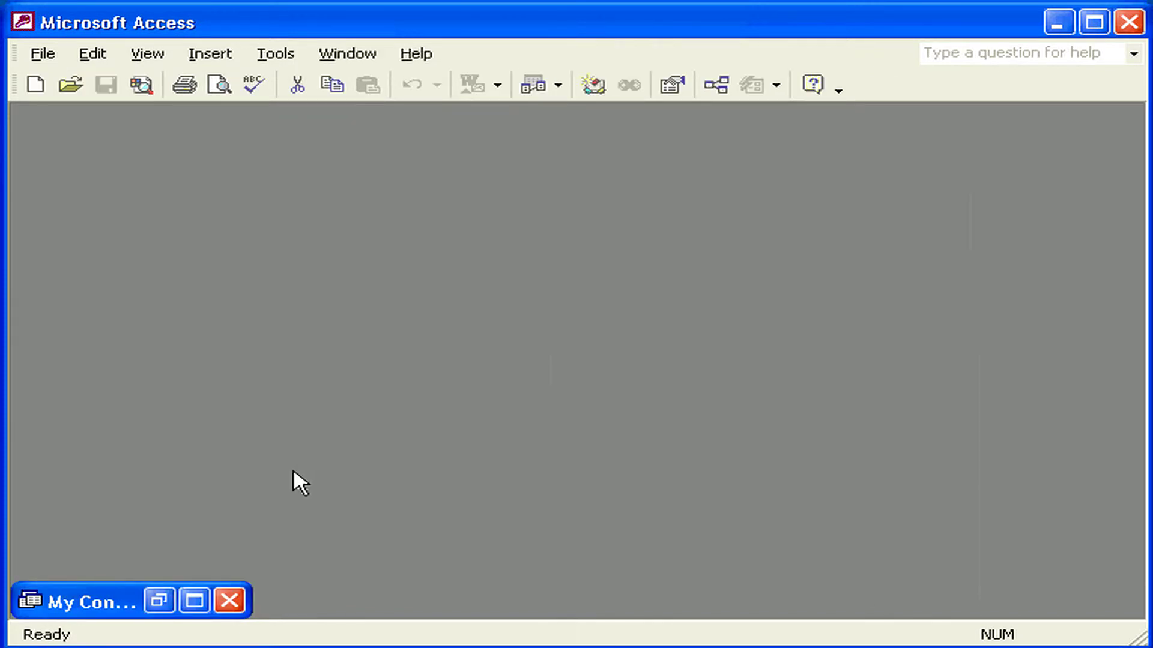
pyautogui.click(194, 601)
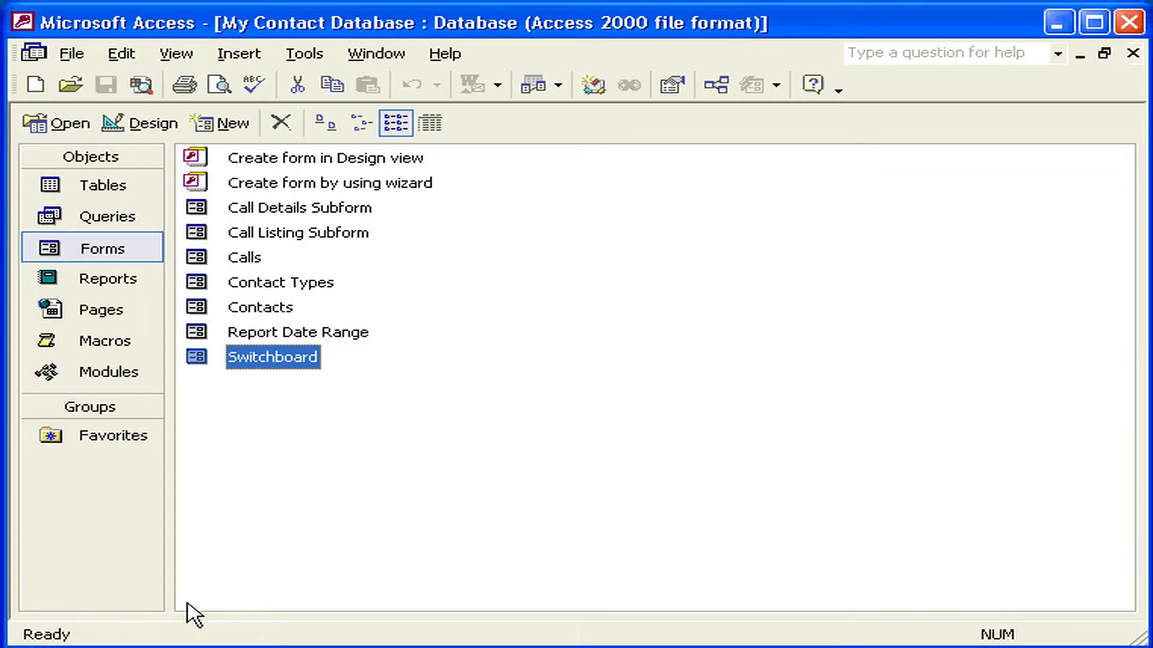
pyautogui.click(99, 187)
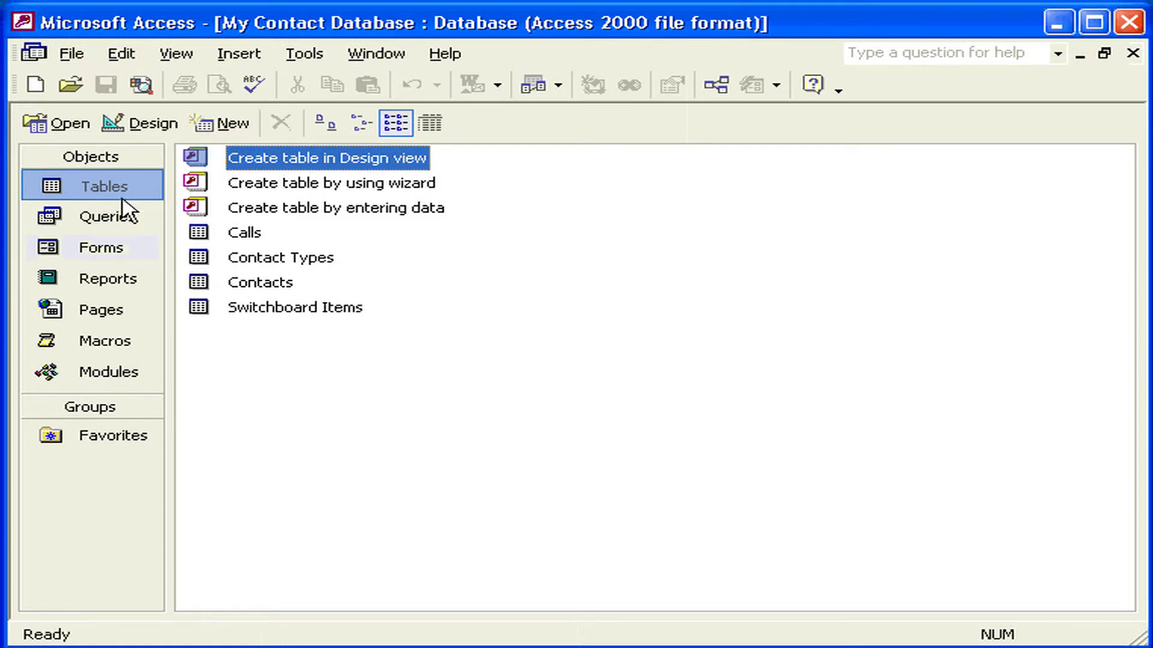
# Open the Contacts table and enter the first contact's first and last name.
pyautogui.doubleClick(278, 286)
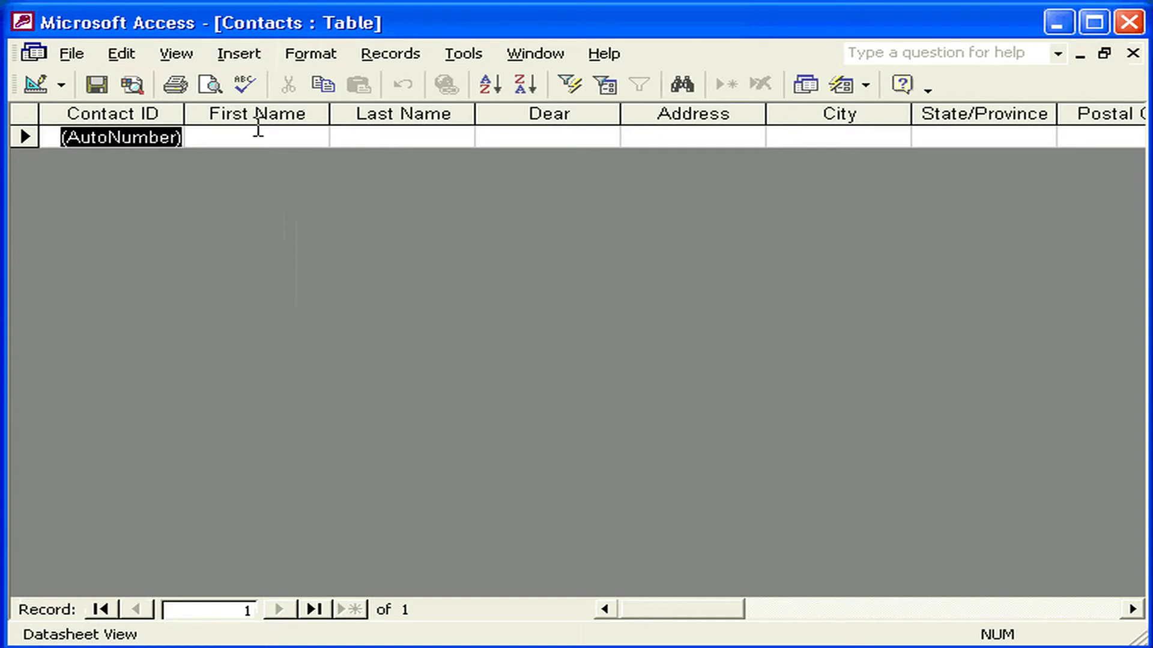
pyautogui.moveTo(645, 612)
pyautogui.mouseDown()
pyautogui.moveTo(901, 616)
pyautogui.moveTo(634, 618)
pyautogui.mouseUp()
pyautogui.click(200, 137)
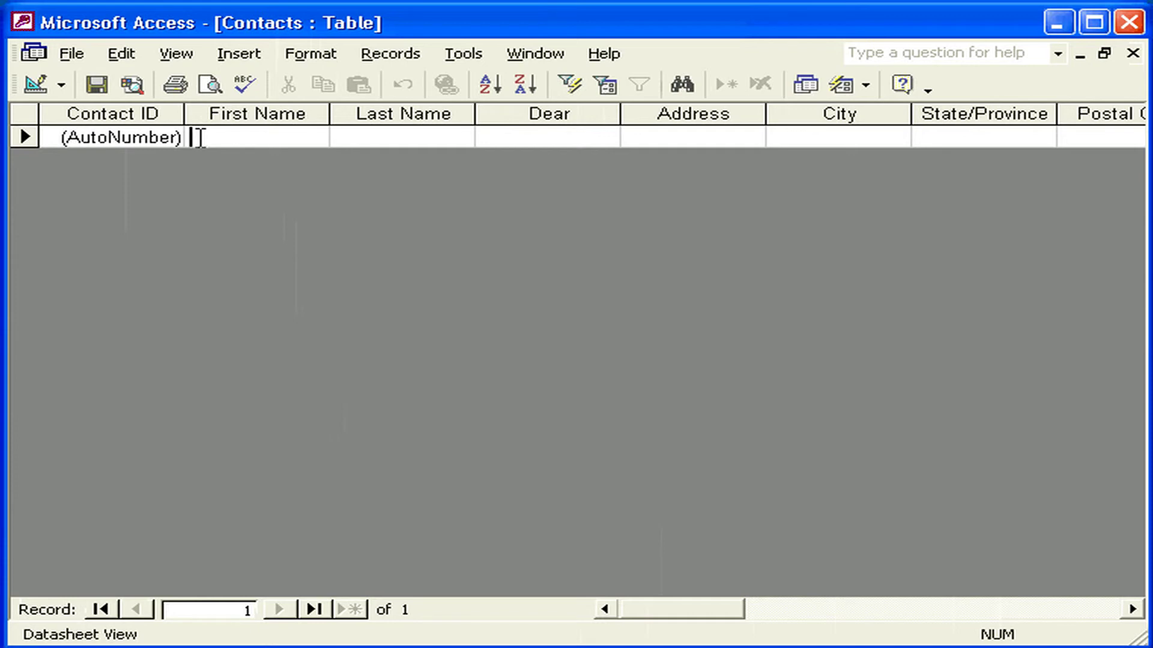
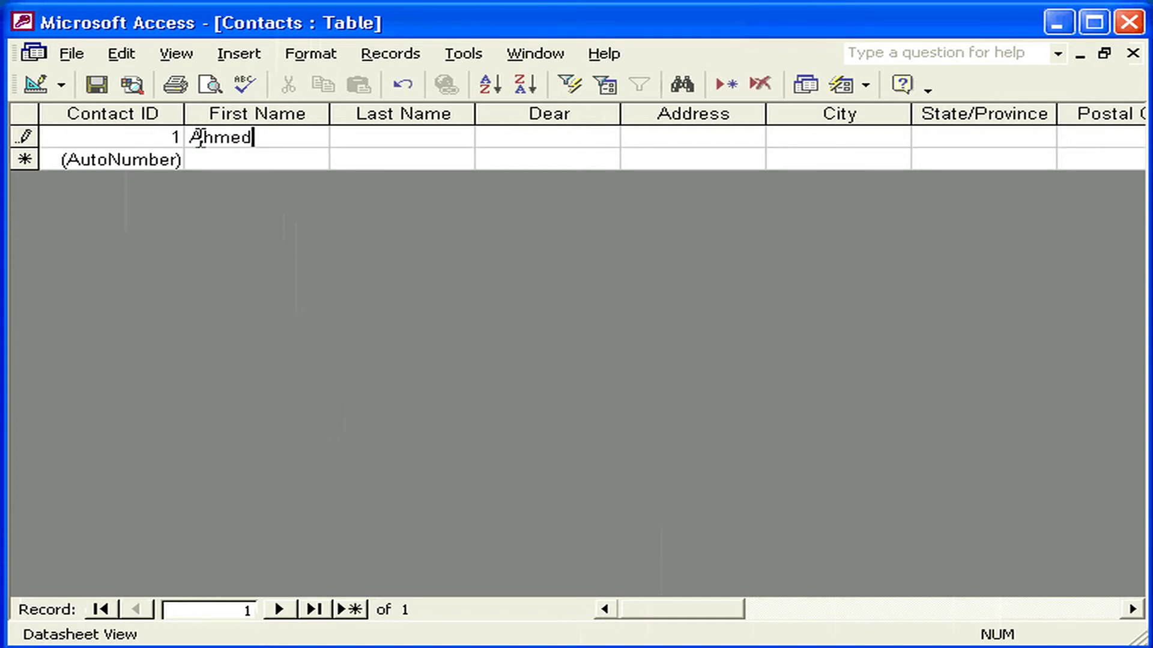
pyautogui.press('Tab')
pyautogui.press('Tab')
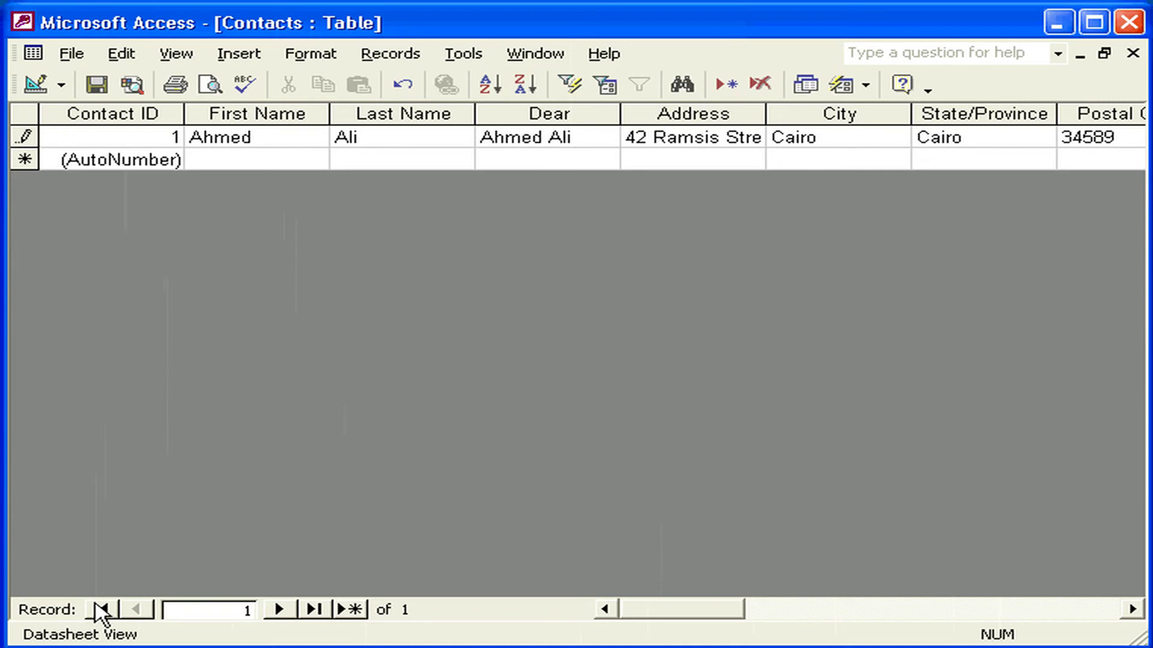
# Add a new record with the second contact's first and last name, then close the Contacts table.
pyautogui.click(350, 610)
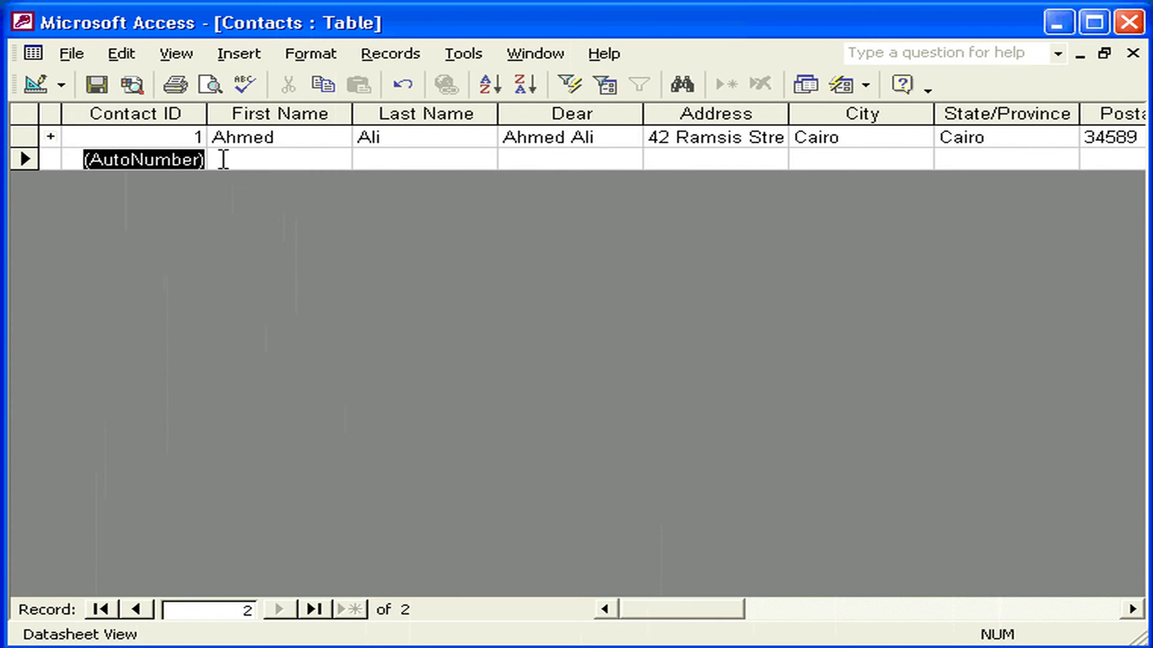
pyautogui.click(223, 159)
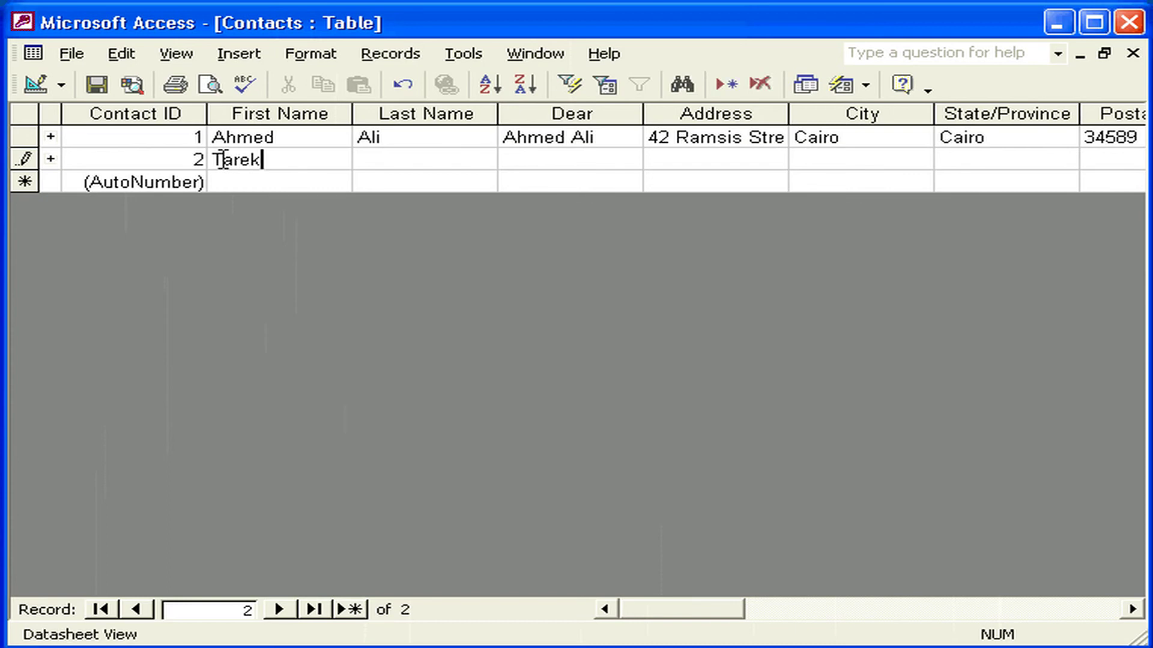
pyautogui.press('Tab')
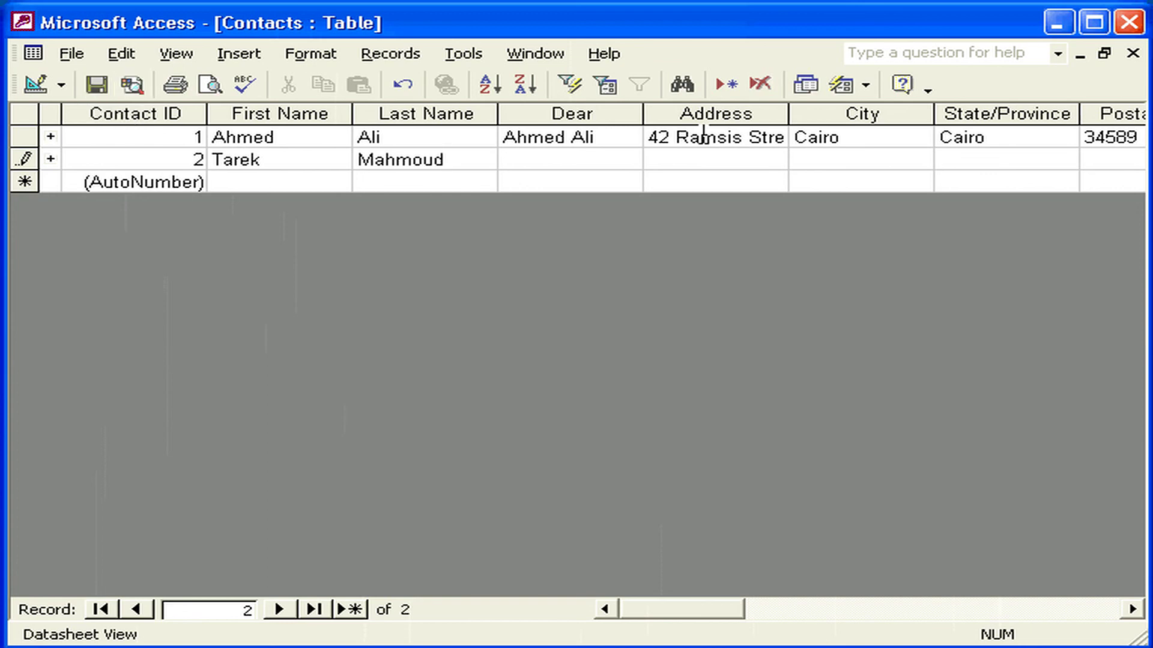
pyautogui.click(1132, 54)
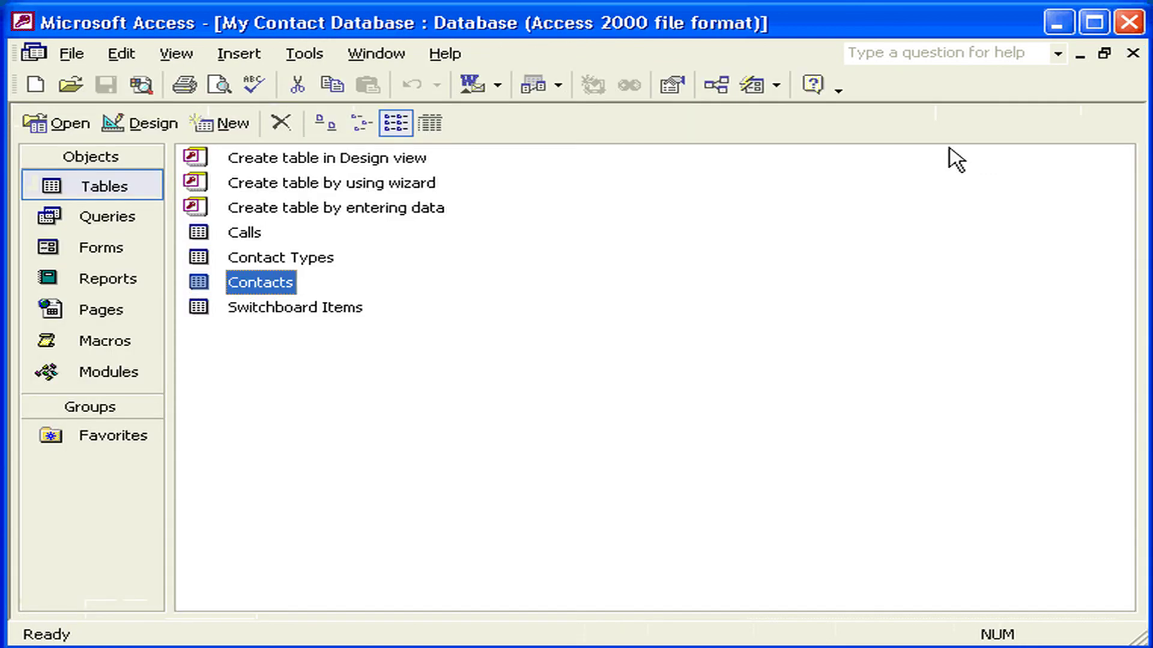